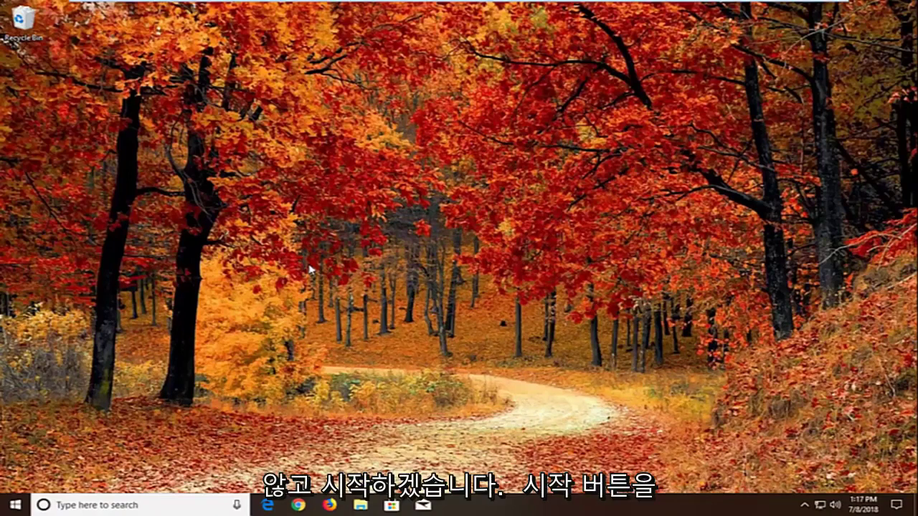
Step: Search the system for "services" and open the Services desktop app
{"action": "left_click", "coordinate": [13, 504]}
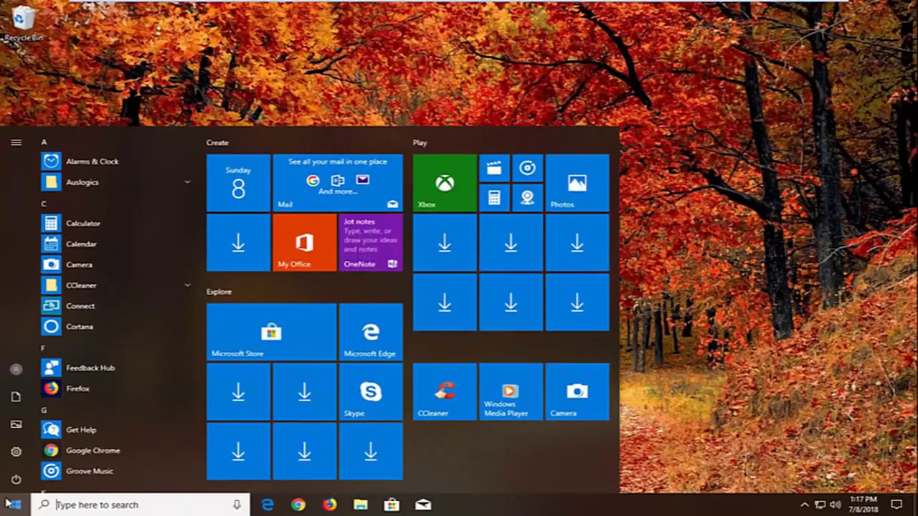
{"action": "type", "text": "services"}
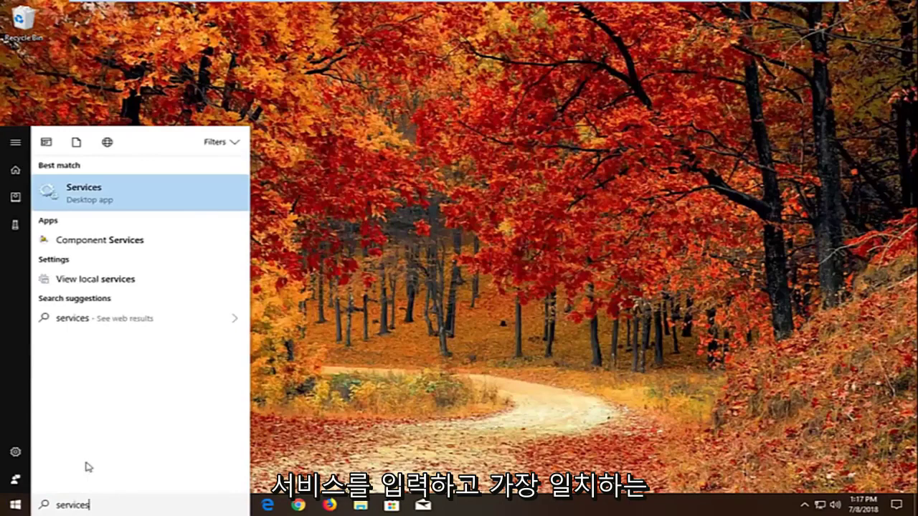
{"action": "left_click", "coordinate": [88, 199]}
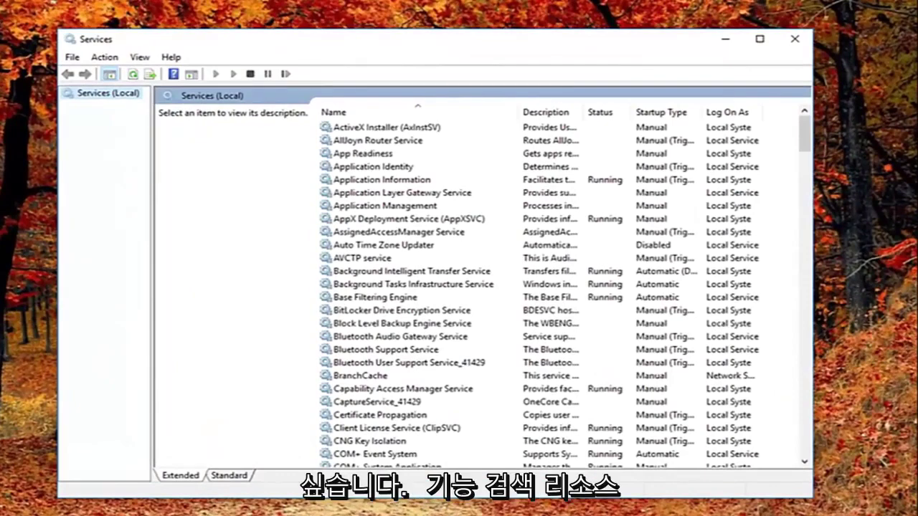
Step: Find the Function Discovery Resource Publication service and open its properties
{"action": "left_click", "coordinate": [416, 297]}
{"action": "scroll", "coordinate": [405, 319], "scroll_direction": "down", "scroll_amount": 10}
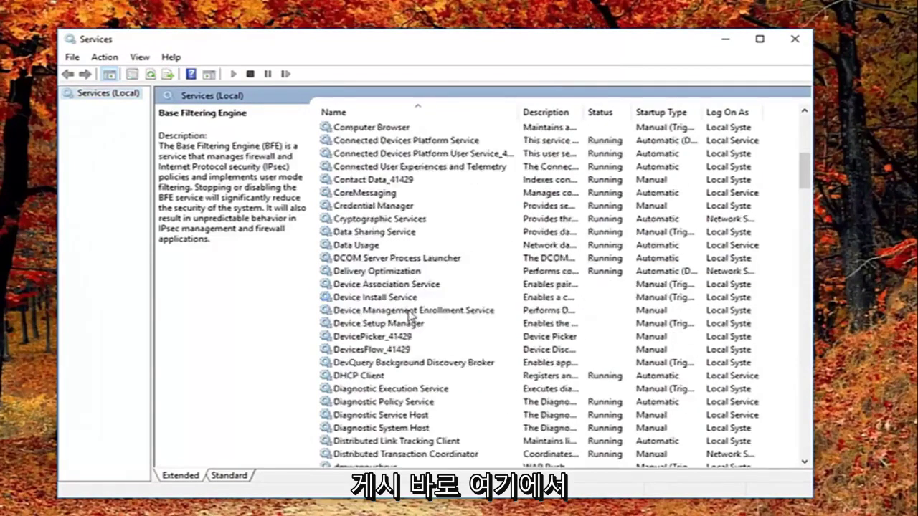
{"action": "scroll", "coordinate": [380, 347], "scroll_direction": "down", "scroll_amount": 6}
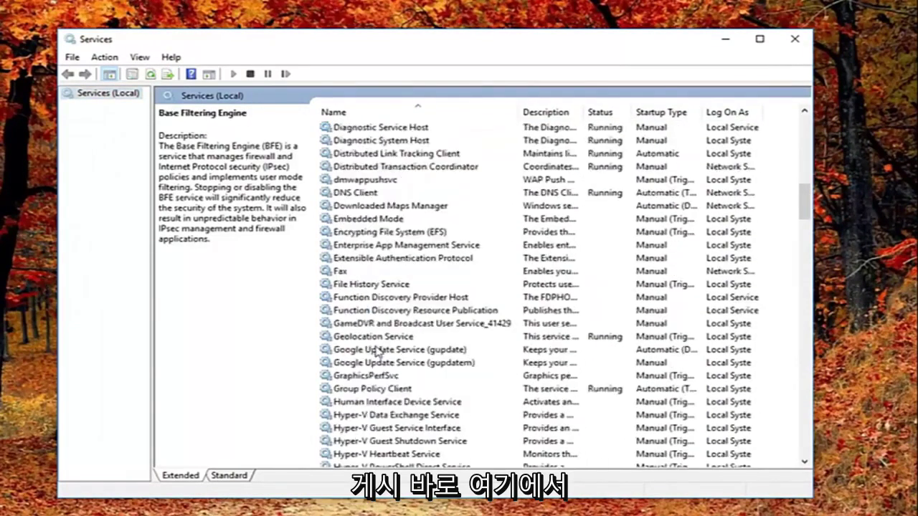
{"action": "left_click", "coordinate": [357, 311]}
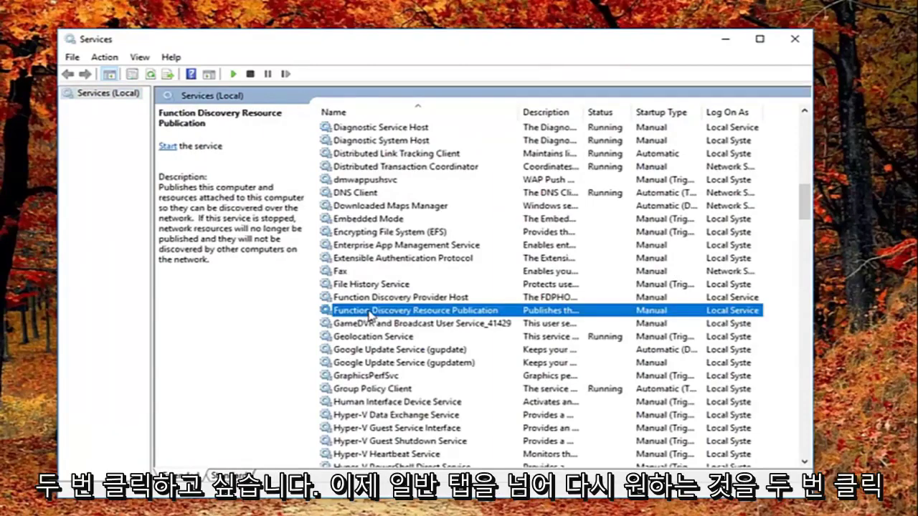
{"action": "double_click", "coordinate": [369, 313]}
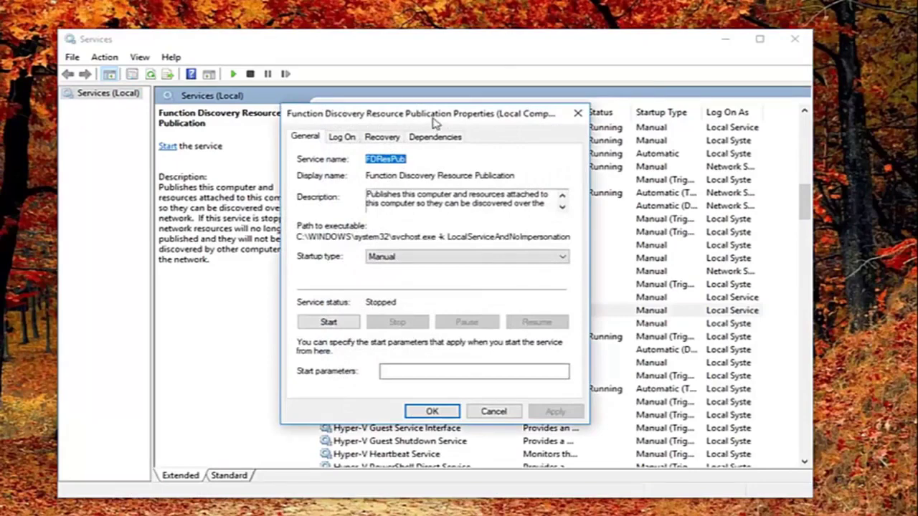
Step: Set the service's startup type to Automatic (Delayed Start), apply the change, and close the Services window
{"action": "left_click_drag", "start_coordinate": [434, 124], "coordinate": [535, 113]}
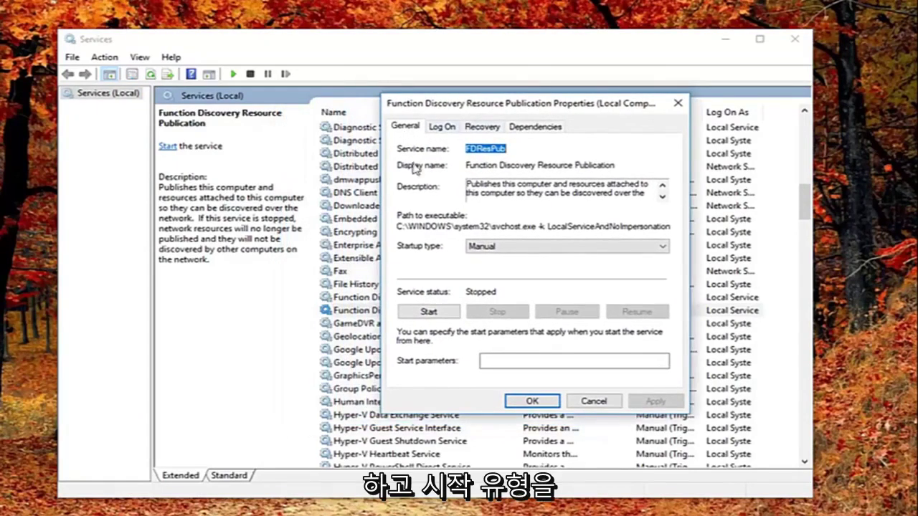
{"action": "left_click", "coordinate": [514, 247]}
{"action": "left_click", "coordinate": [502, 259]}
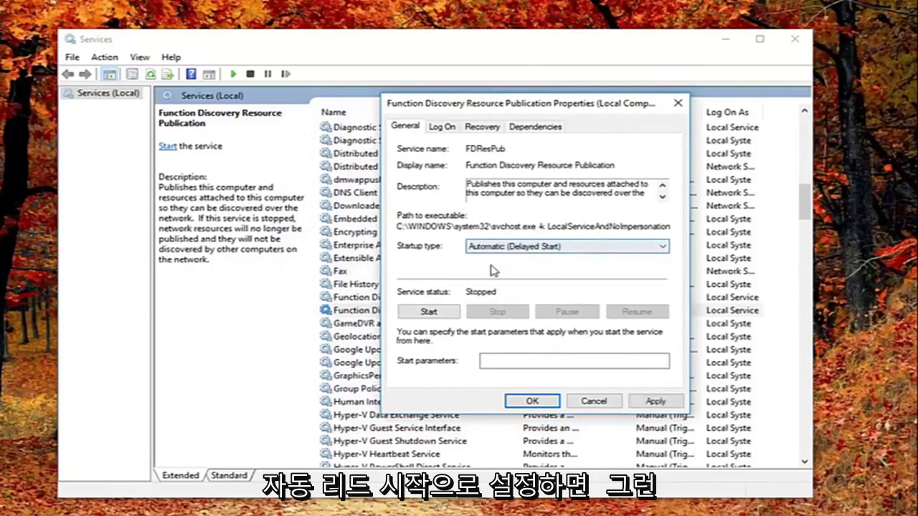
{"action": "left_click", "coordinate": [654, 401]}
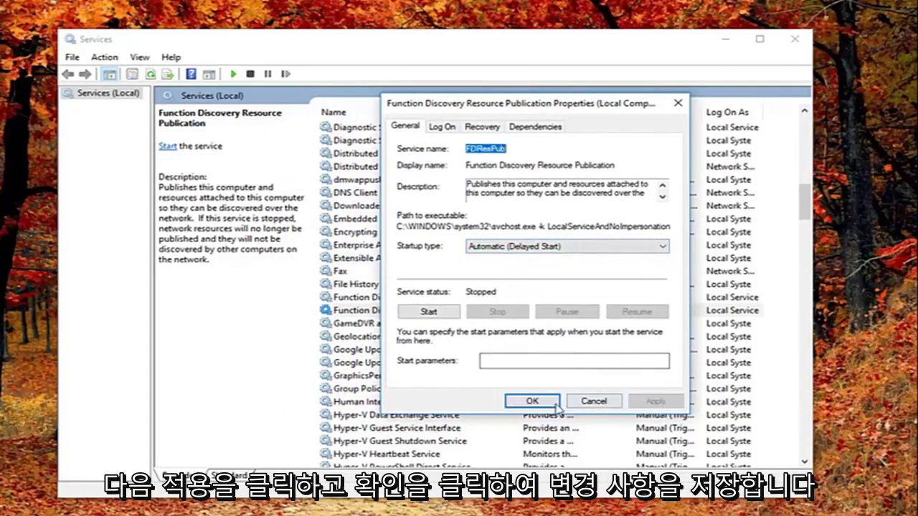
{"action": "left_click", "coordinate": [555, 405]}
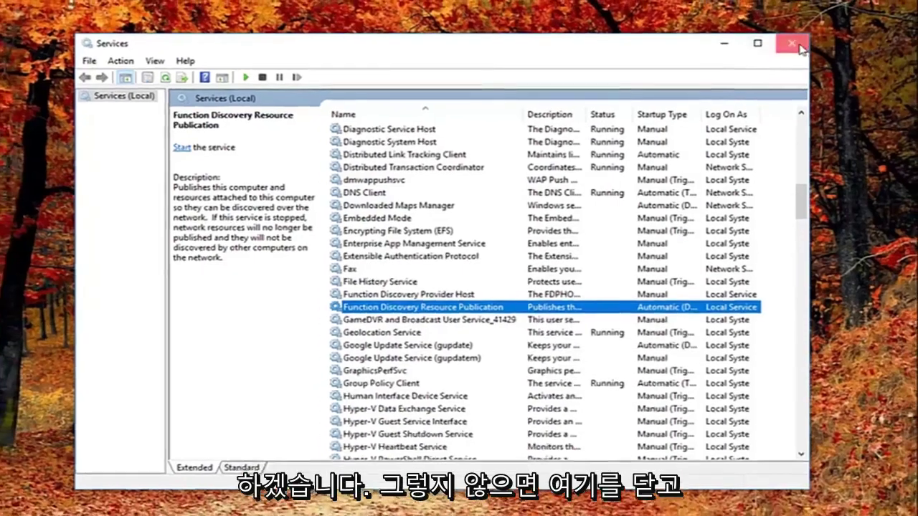
{"action": "left_click", "coordinate": [795, 39]}
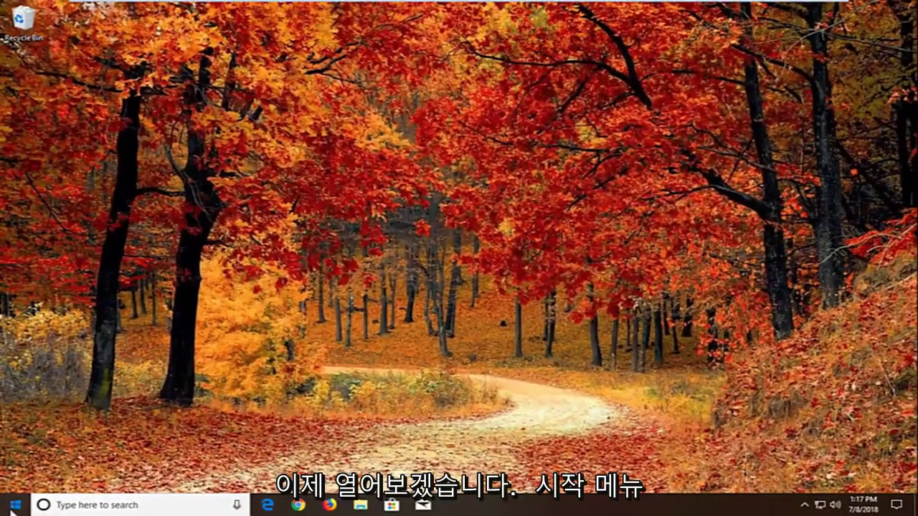
Step: Search the system for "windows update" and open Windows Update settings
{"action": "left_click", "coordinate": [14, 506]}
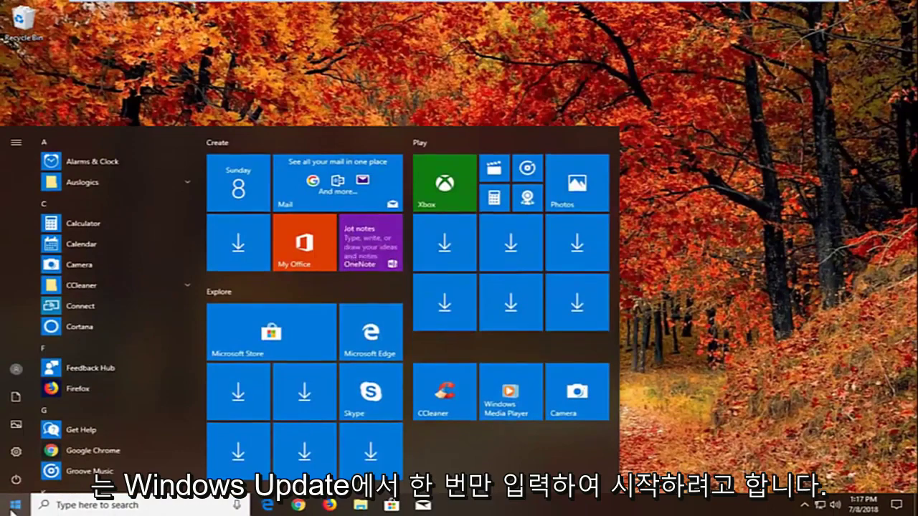
{"action": "type", "text": "windows u"}
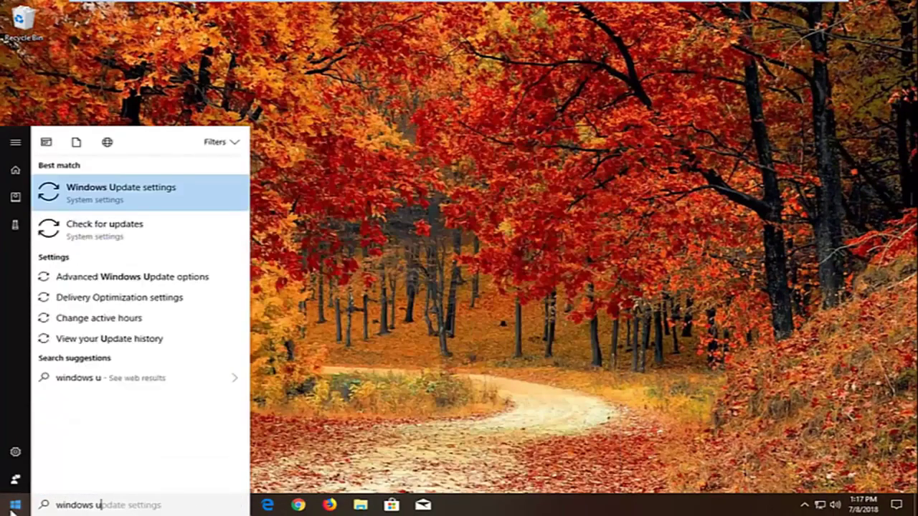
{"action": "type", "text": "pdate"}
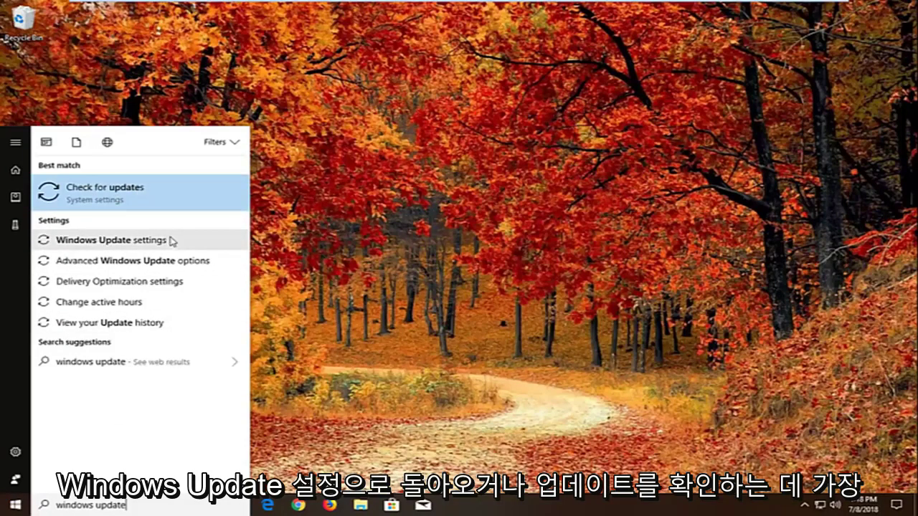
{"action": "left_click", "coordinate": [120, 241]}
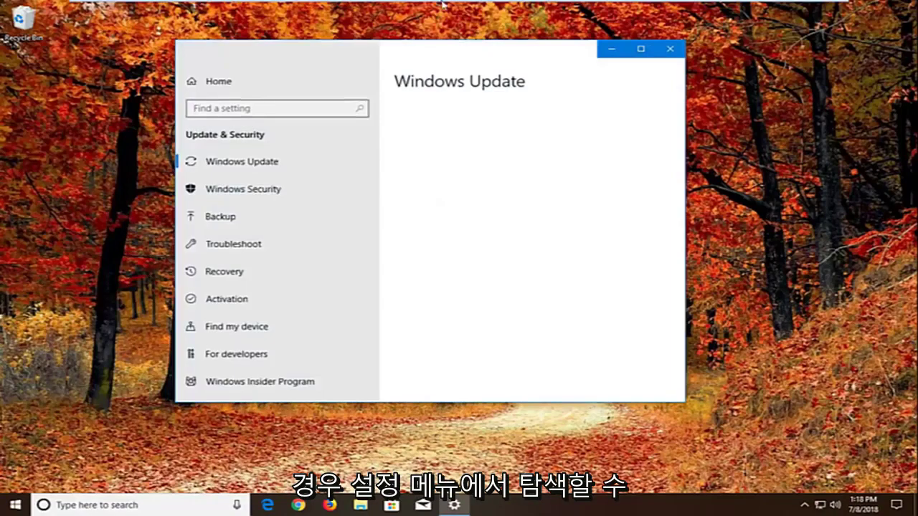
{"action": "left_click_drag", "start_coordinate": [381, 56], "coordinate": [458, 70]}
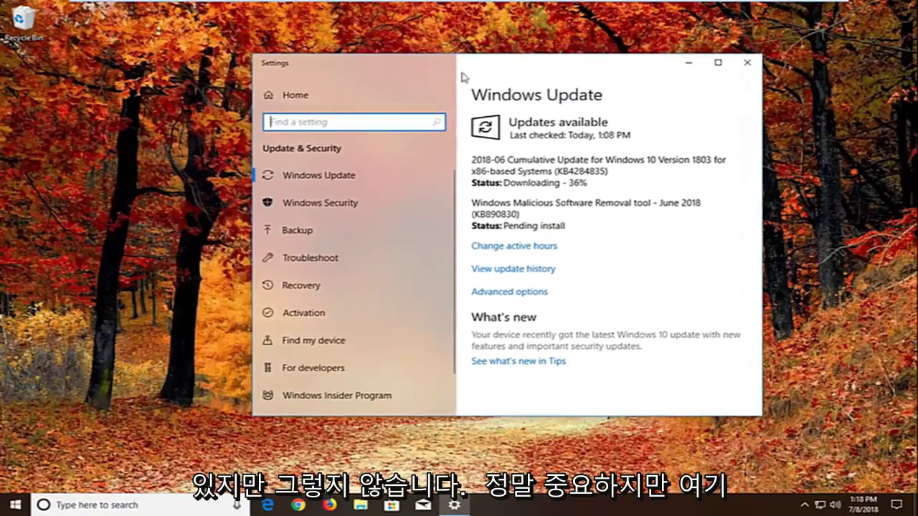
Step: Turn off "Allow downloads from other PCs" in the Delivery Optimization part of the advanced update options, and close Settings
{"action": "left_click", "coordinate": [514, 293]}
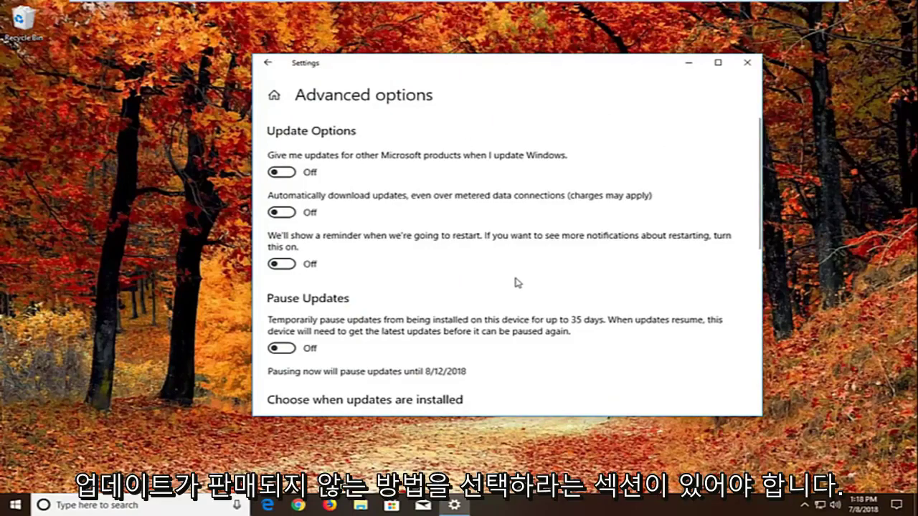
{"action": "scroll", "coordinate": [520, 284], "scroll_direction": "down", "scroll_amount": 5}
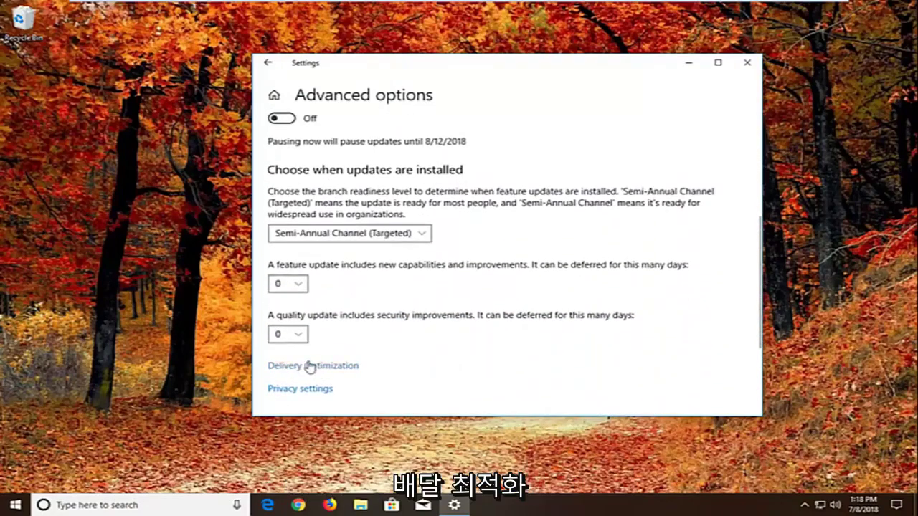
{"action": "left_click", "coordinate": [308, 367]}
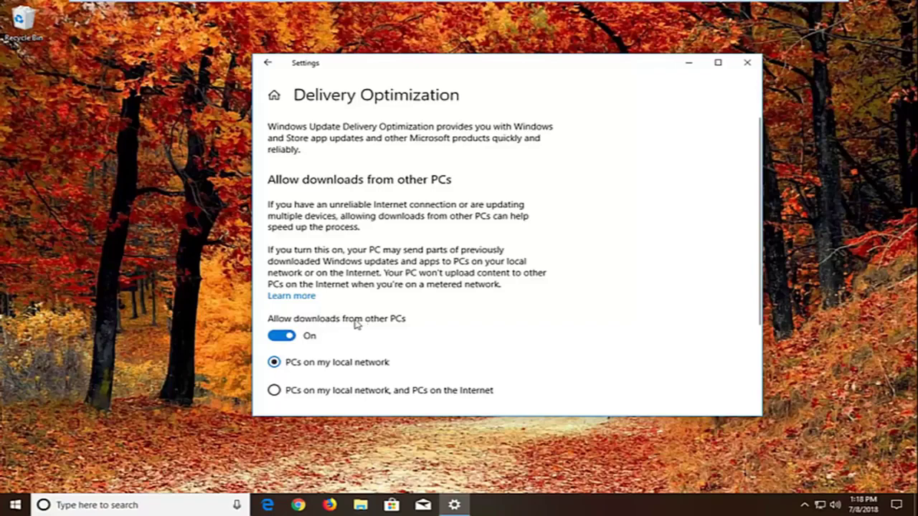
{"action": "left_click", "coordinate": [282, 336]}
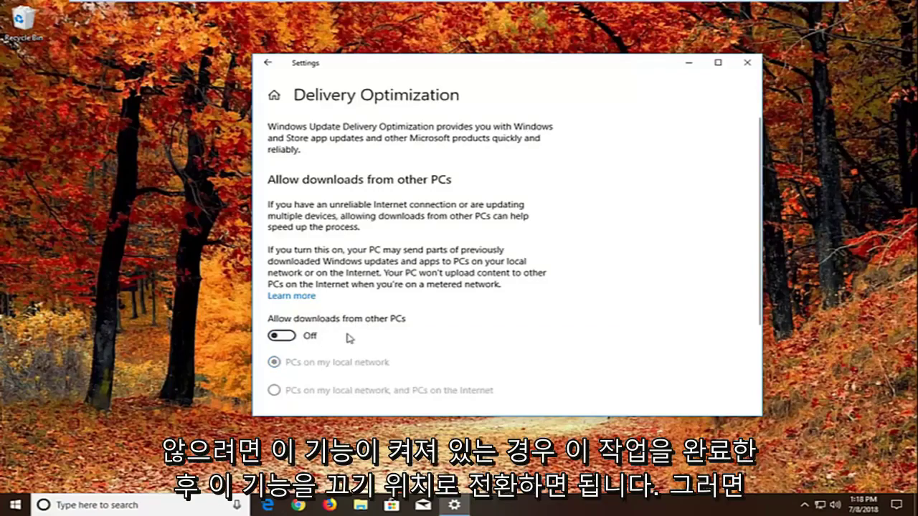
{"action": "left_click", "coordinate": [747, 63]}
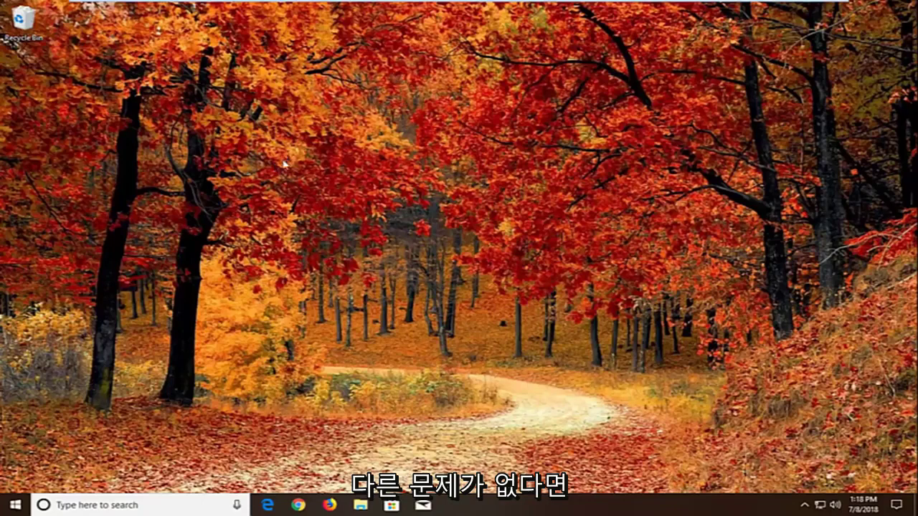
Step: Search the system for "troubleshoot" and open the Troubleshoot system settings
{"action": "left_click", "coordinate": [17, 505]}
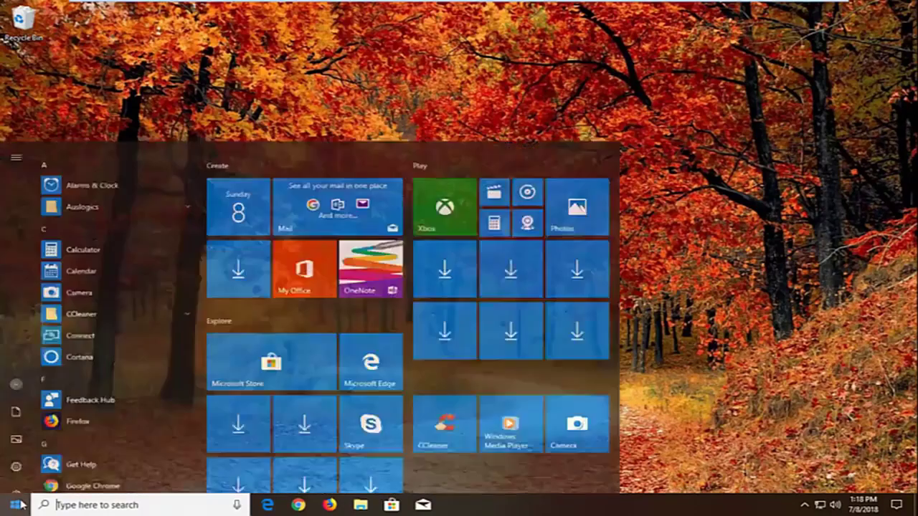
{"action": "type", "text": "troub"}
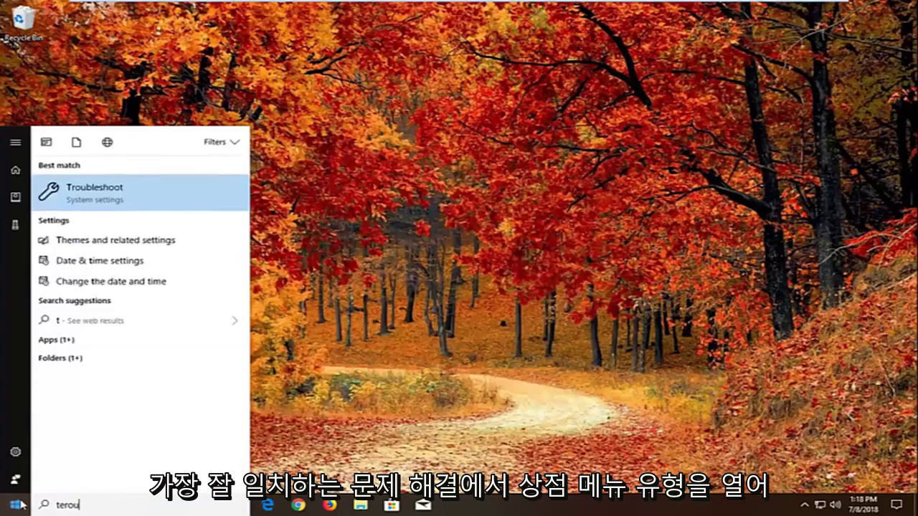
{"action": "key", "text": "BackSpace"}
{"action": "key", "text": "BackSpace"}
{"action": "key", "text": "BackSpace"}
{"action": "key", "text": "BackSpace"}
{"action": "type", "text": "roubleshoot"}
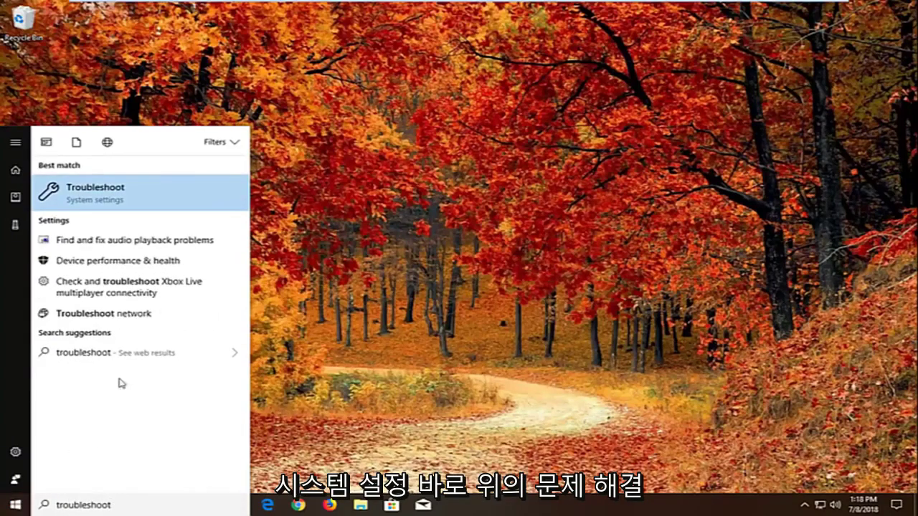
{"action": "left_click", "coordinate": [109, 194]}
{"action": "left_click_drag", "start_coordinate": [508, 71], "coordinate": [506, 82]}
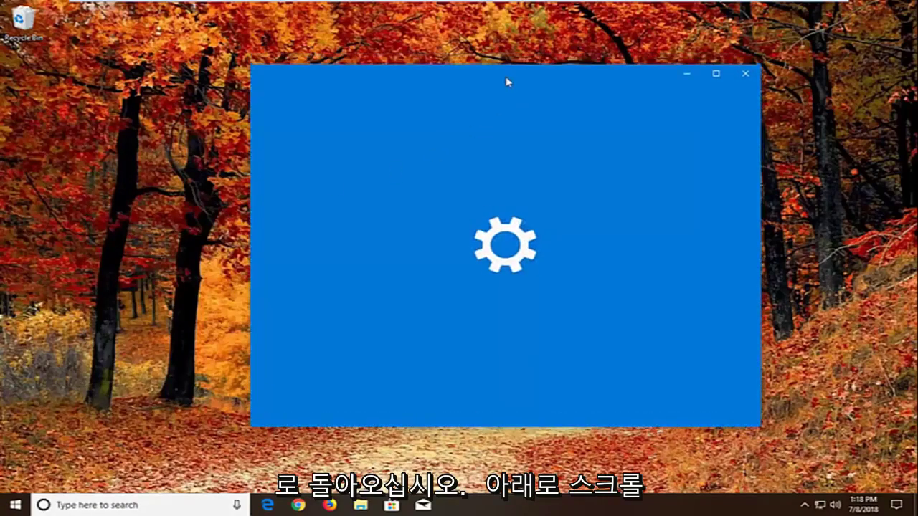
Step: Run the Windows Store Apps troubleshooter
{"action": "scroll", "coordinate": [635, 246], "scroll_direction": "down", "scroll_amount": 3}
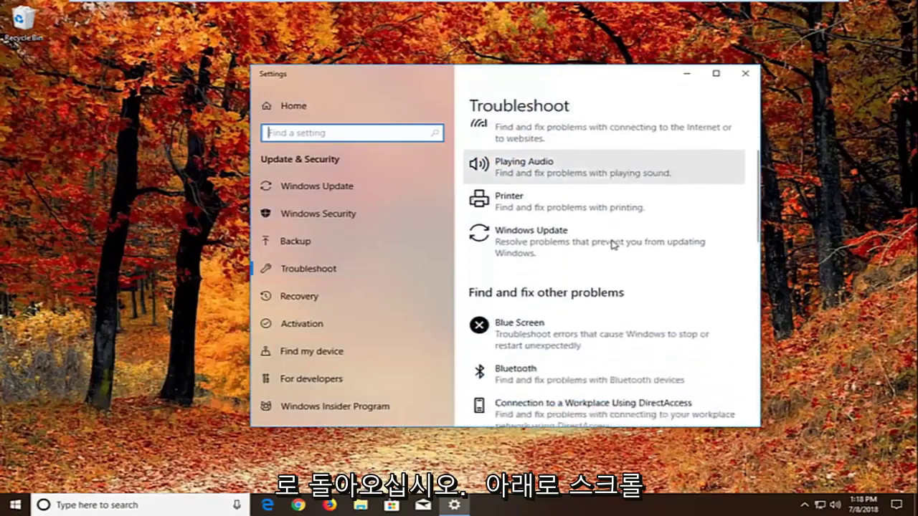
{"action": "scroll", "coordinate": [600, 246], "scroll_direction": "down", "scroll_amount": 8}
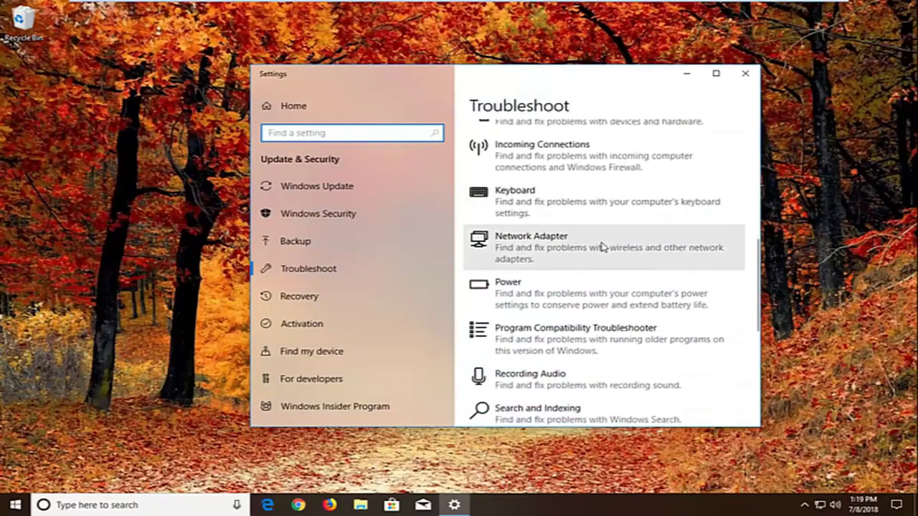
{"action": "scroll", "coordinate": [600, 246], "scroll_direction": "down", "scroll_amount": 9}
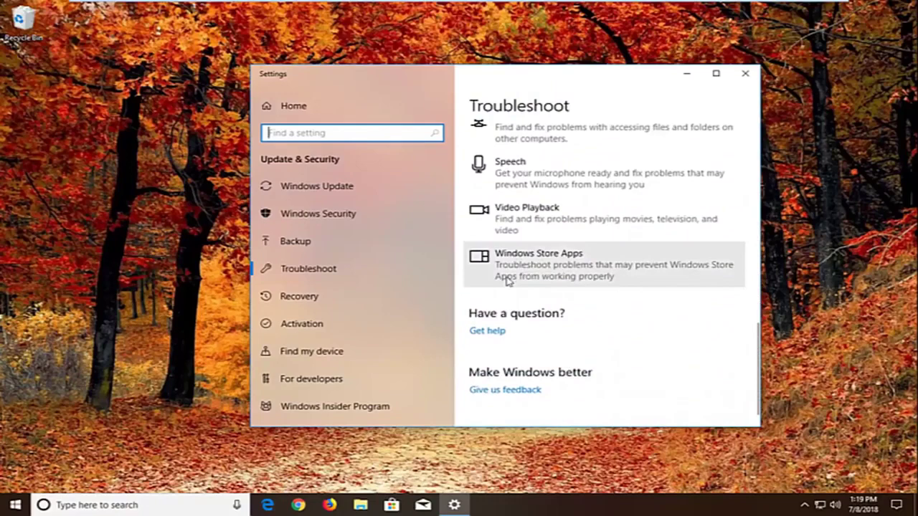
{"action": "left_click", "coordinate": [527, 271]}
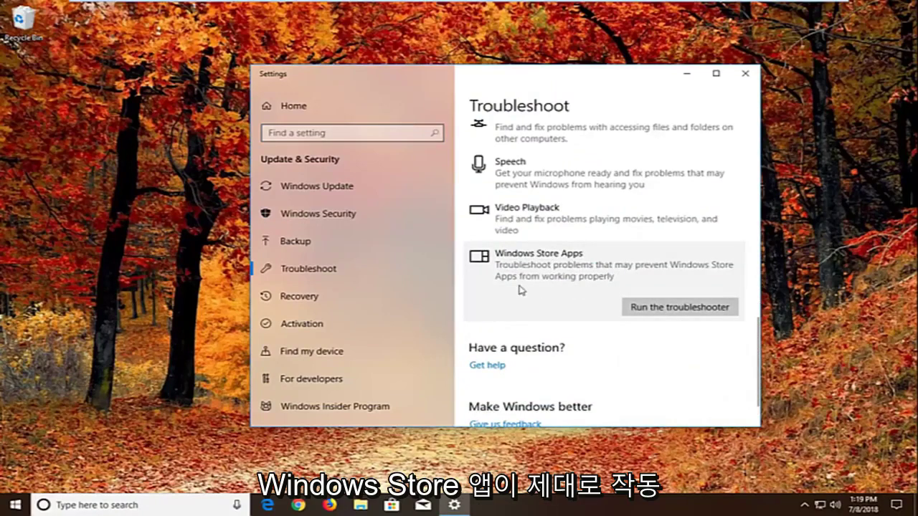
{"action": "left_click", "coordinate": [649, 310]}
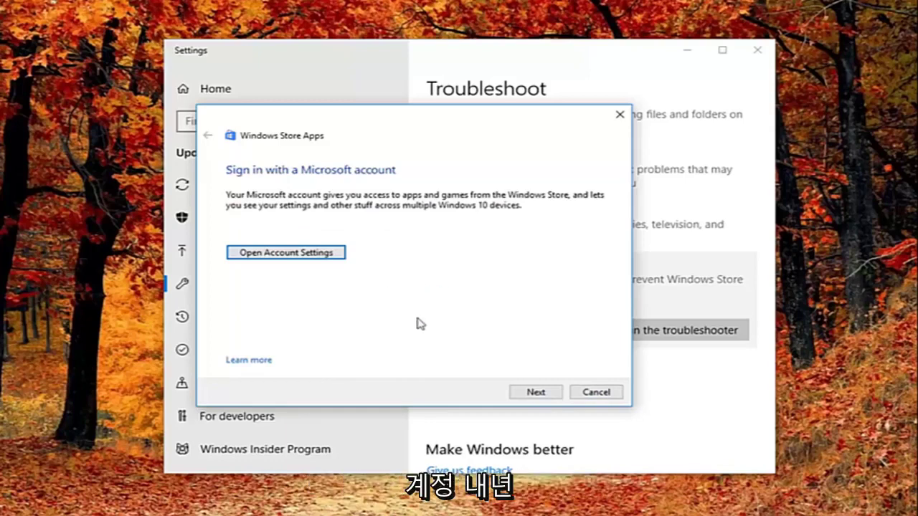
Step: Skip the Microsoft account sign-in and app reset suggestions, and close the troubleshooter and Settings
{"action": "left_click", "coordinate": [519, 393]}
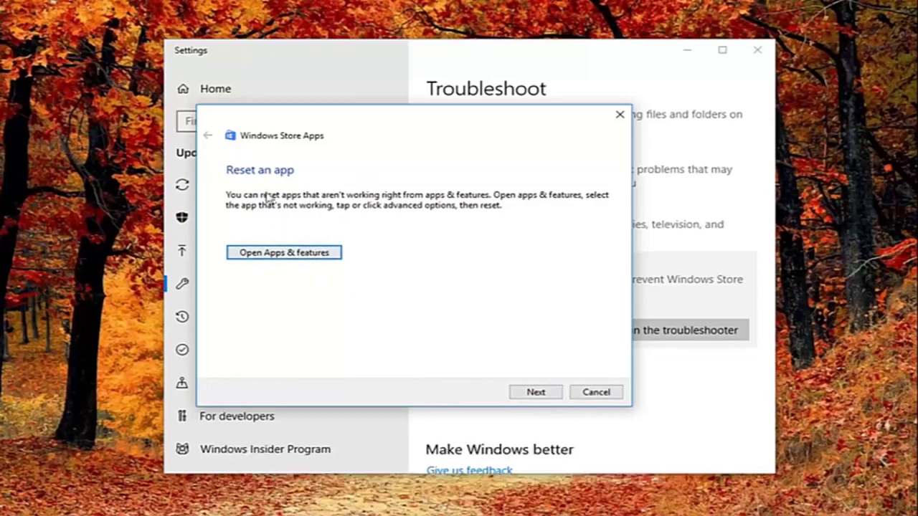
{"action": "left_click", "coordinate": [535, 392]}
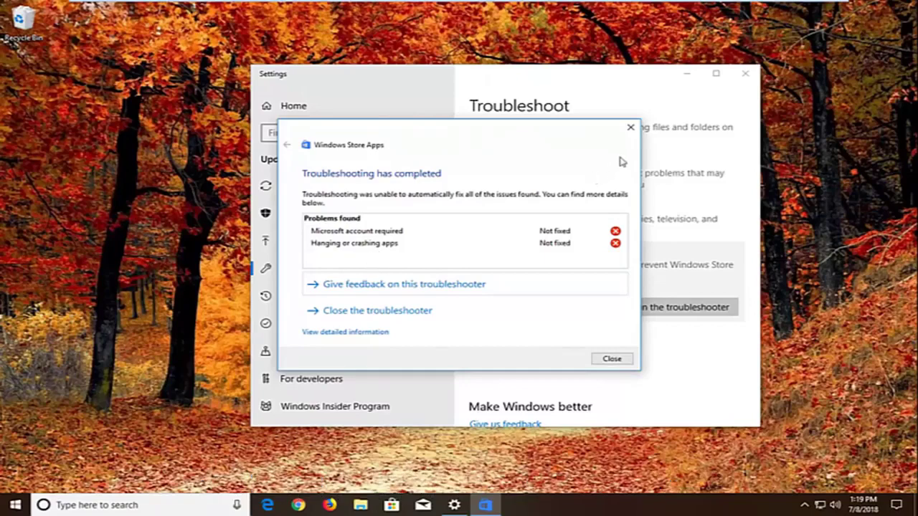
{"action": "left_click", "coordinate": [621, 360]}
{"action": "left_click", "coordinate": [746, 75]}
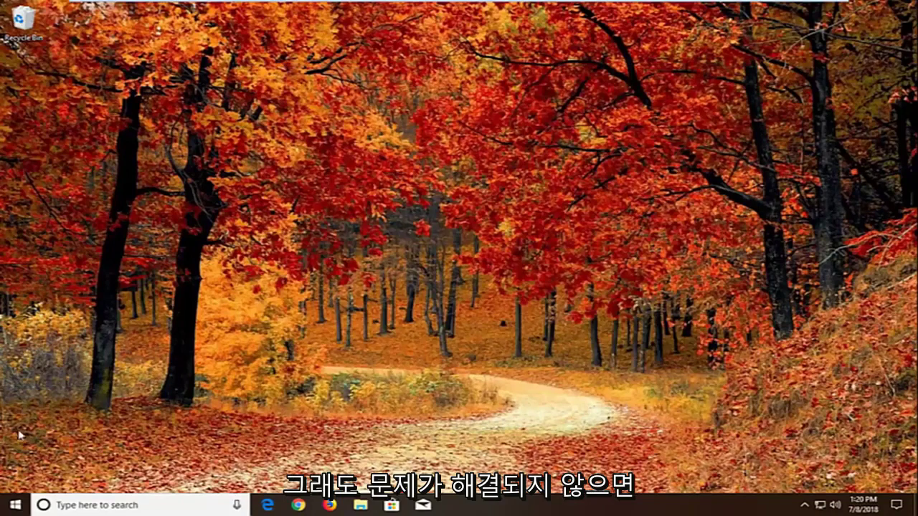
Step: Search the system for "component services" and open the Component Services desktop app
{"action": "left_click", "coordinate": [14, 505]}
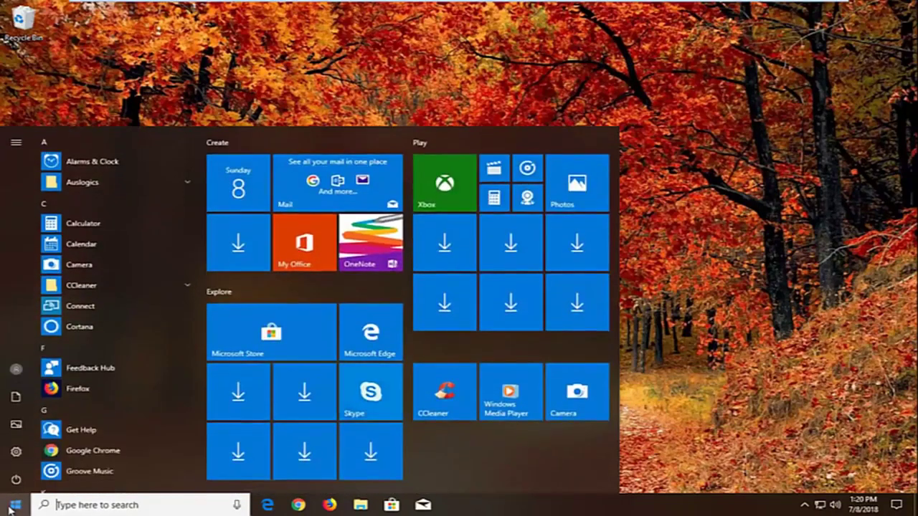
{"action": "type", "text": "c"}
{"action": "key", "text": "BackSpace"}
{"action": "type", "text": "co"}
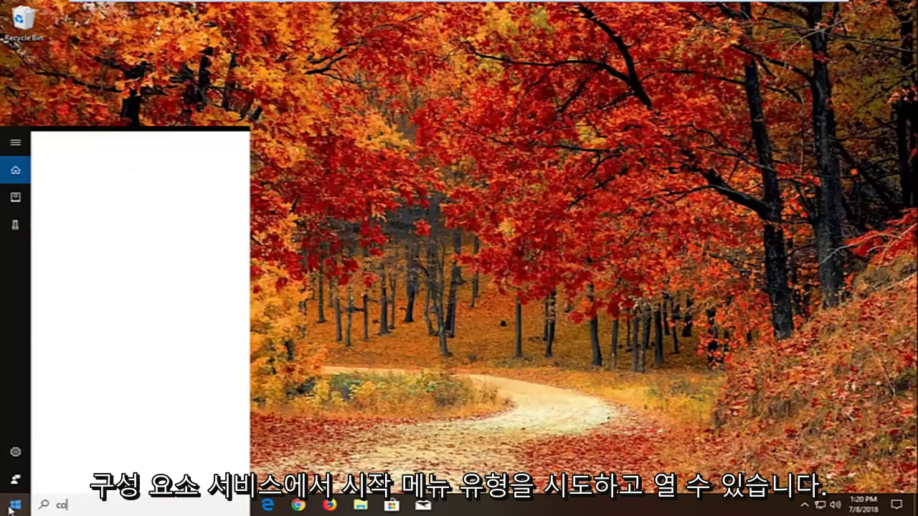
{"action": "type", "text": "mponent services"}
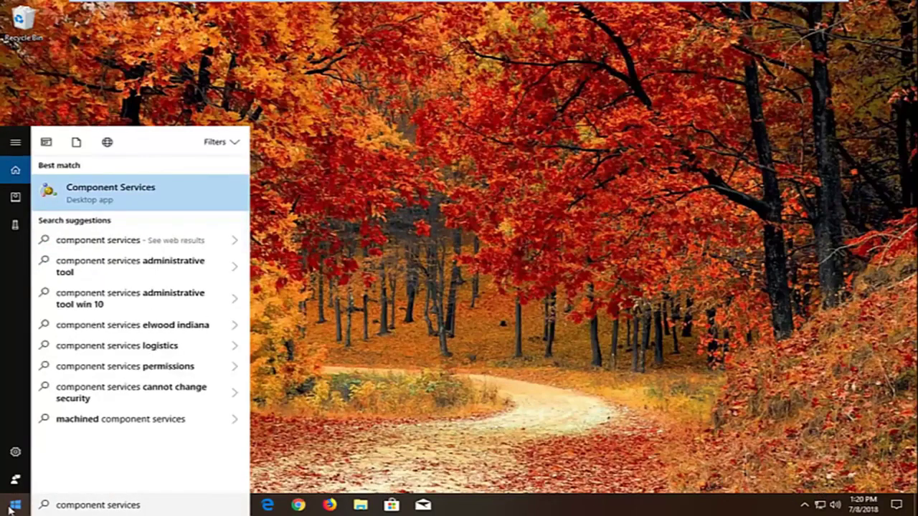
{"action": "left_click", "coordinate": [85, 195]}
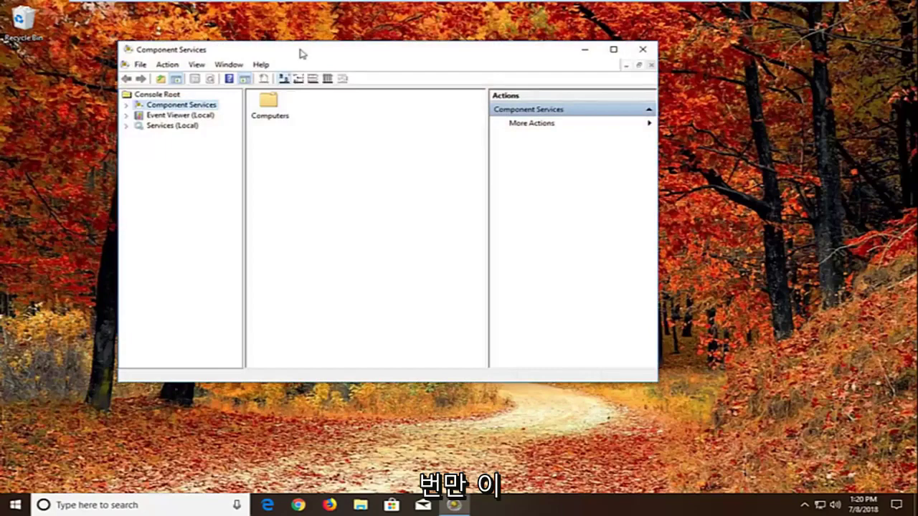
{"action": "left_click_drag", "start_coordinate": [301, 53], "coordinate": [391, 79]}
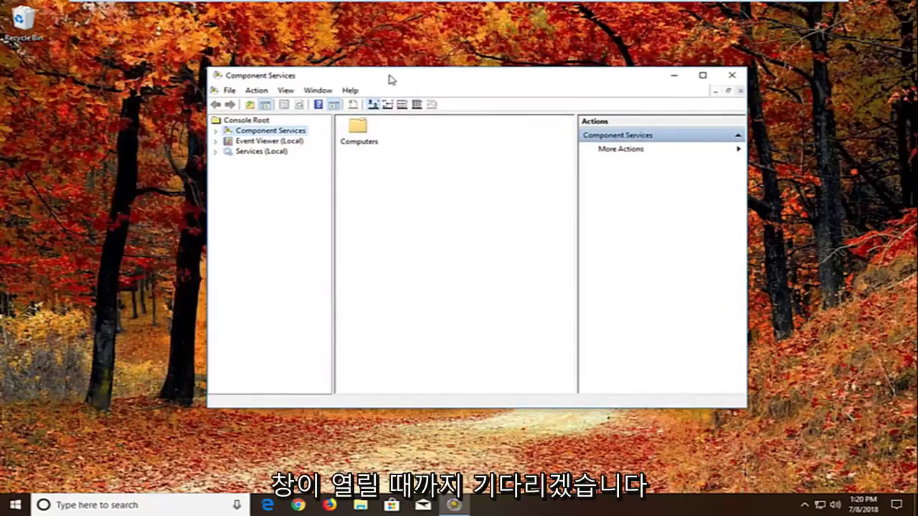
Step: Open the properties of My Computer in the Computers folder under Component Services
{"action": "double_click", "coordinate": [257, 134]}
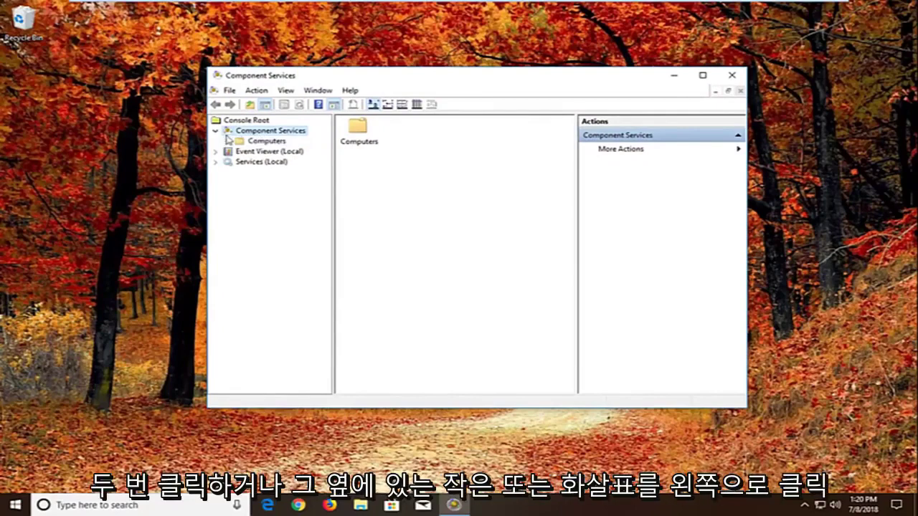
{"action": "left_click", "coordinate": [265, 142]}
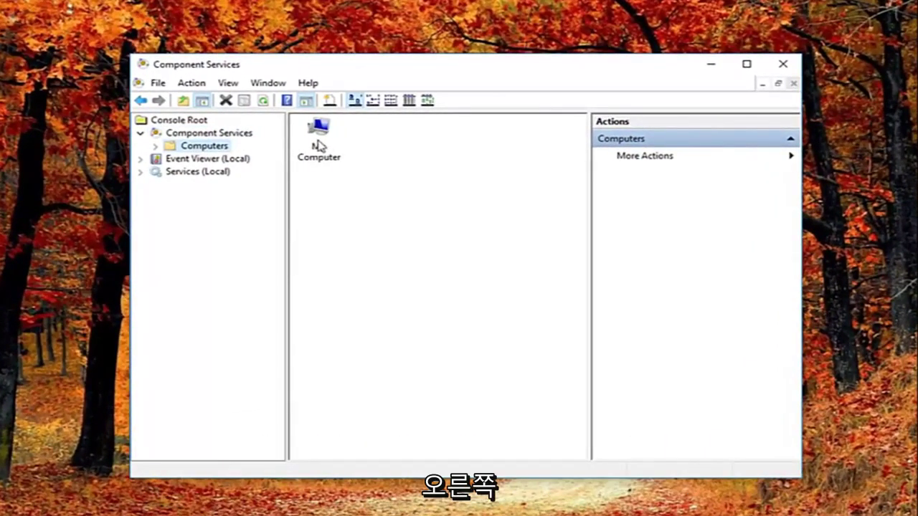
{"action": "right_click", "coordinate": [318, 143]}
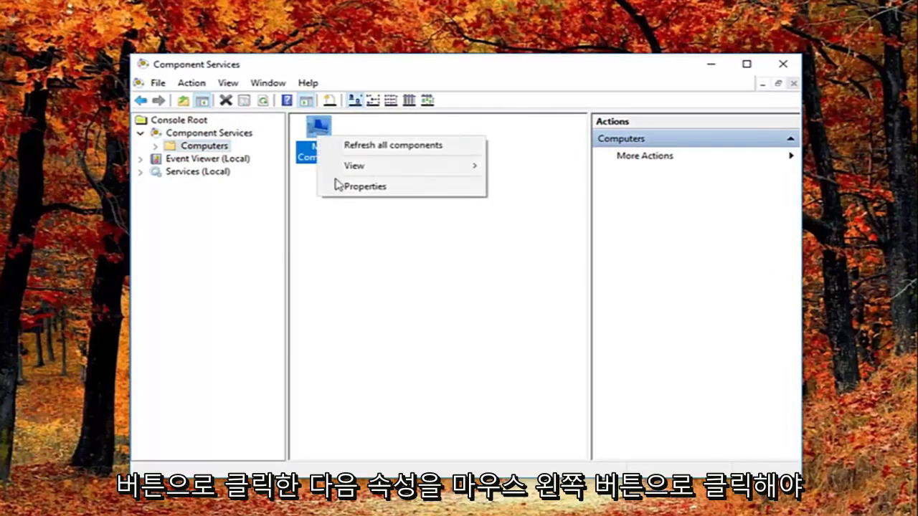
{"action": "left_click", "coordinate": [346, 188]}
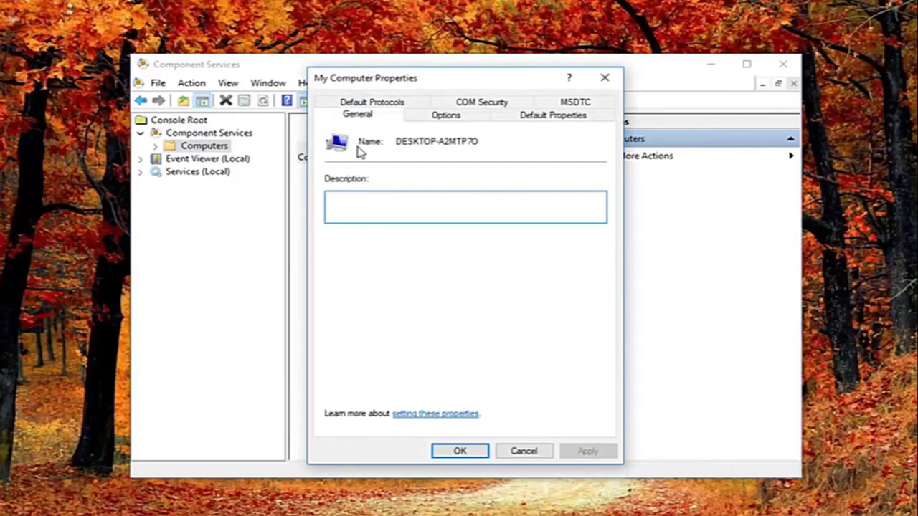
Step: Disable "Enable Distributed COM on this computer" in the default properties, apply the machine-wide DCOM change, and close the properties dialog
{"action": "left_click", "coordinate": [543, 122]}
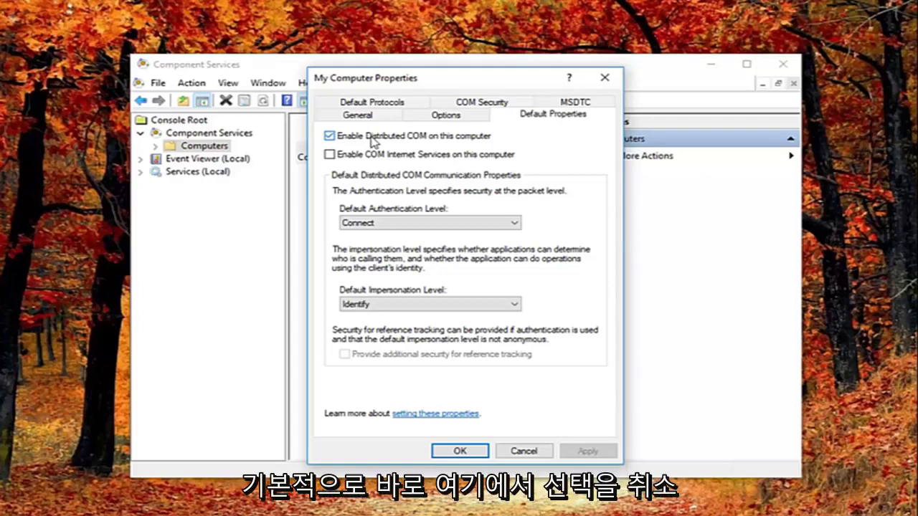
{"action": "left_click", "coordinate": [371, 141]}
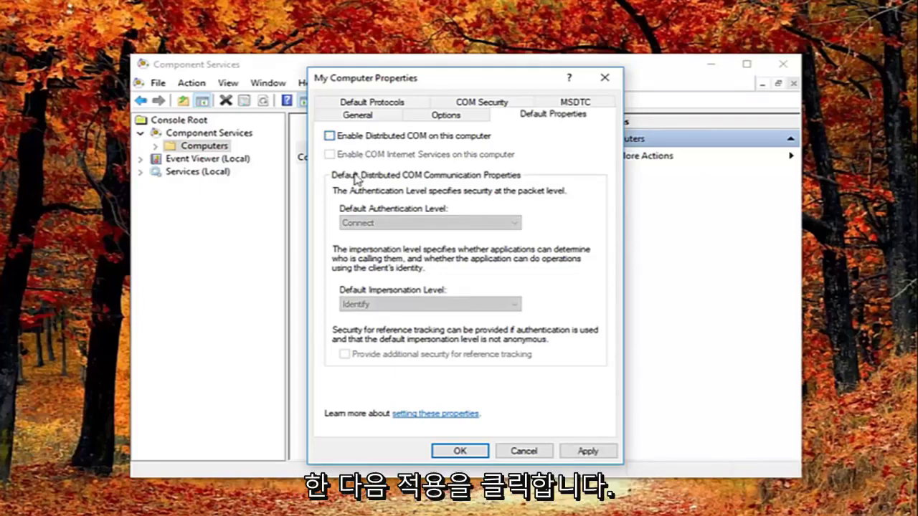
{"action": "left_click", "coordinate": [588, 451]}
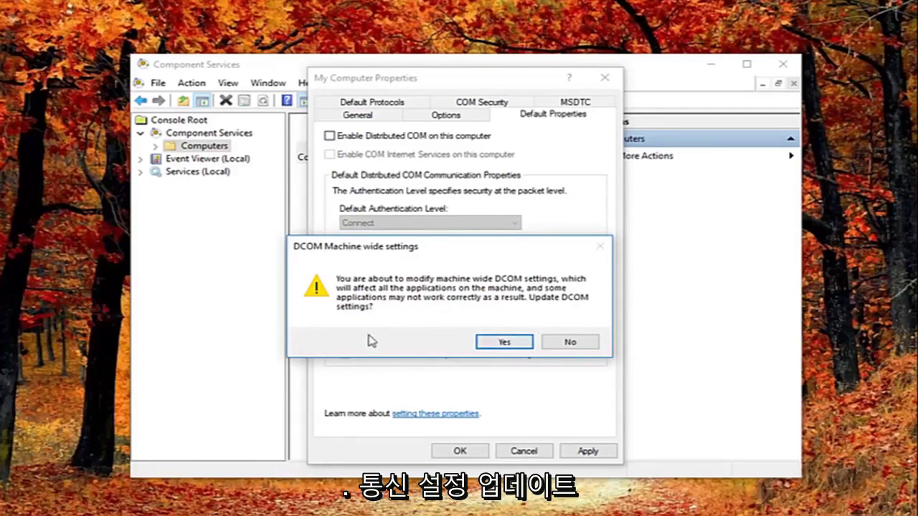
{"action": "left_click", "coordinate": [494, 344]}
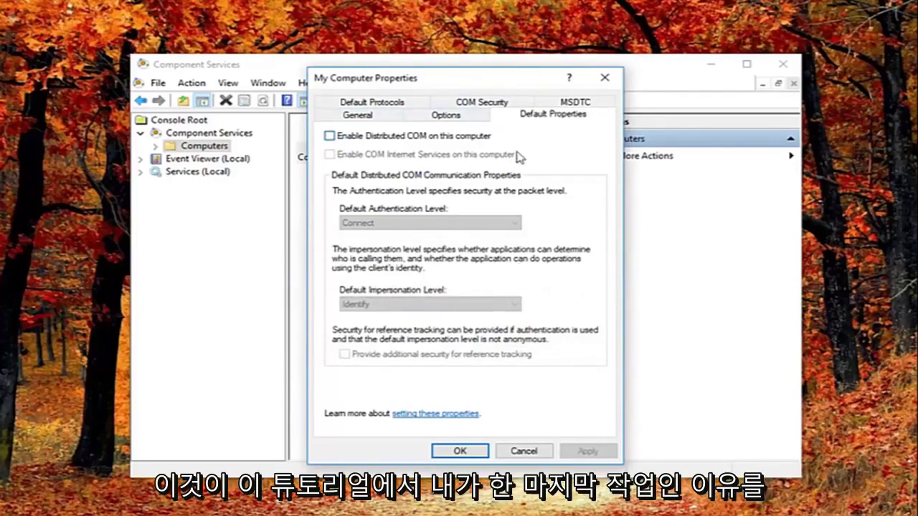
{"action": "left_click", "coordinate": [604, 79]}
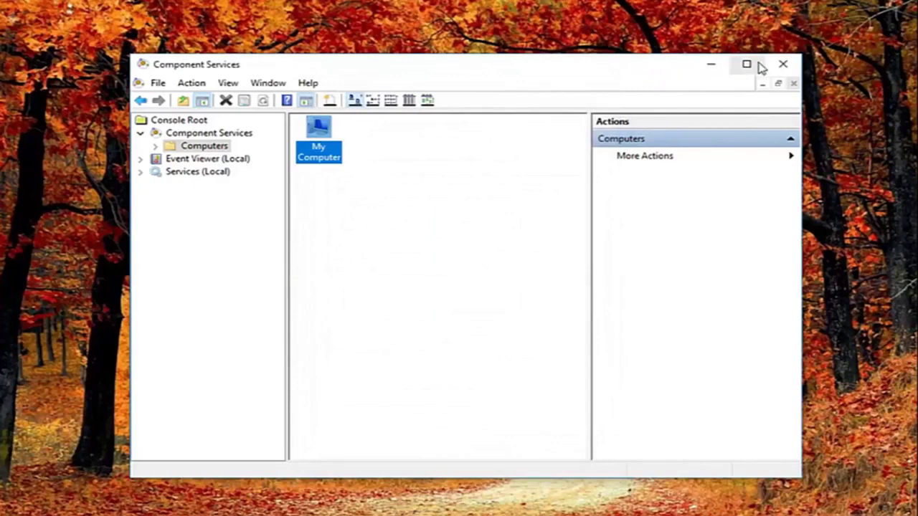